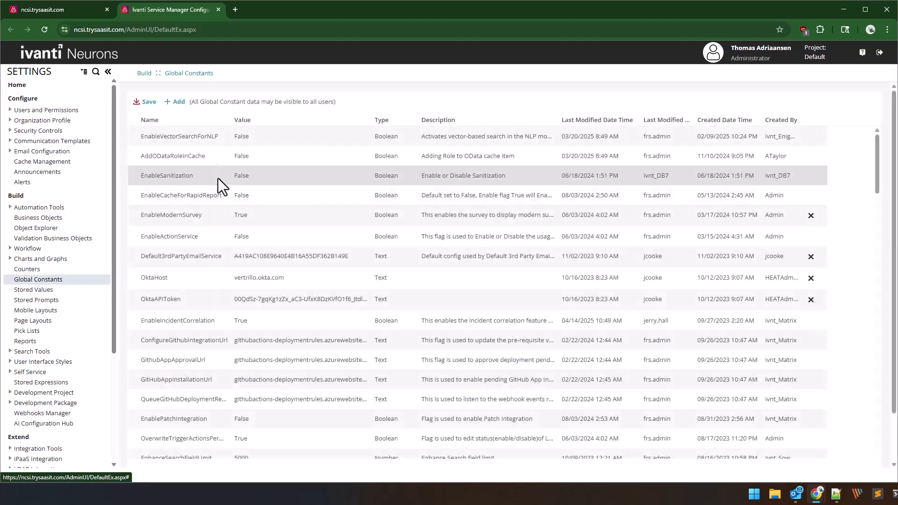
Set the EnableRecordLocking global constant to True in the list sorted by name, and save the change.
{"action": "left_click", "coordinate": [182, 122]}
{"action": "scroll", "coordinate": [180, 207], "scroll_direction": "down", "scroll_amount": 10}
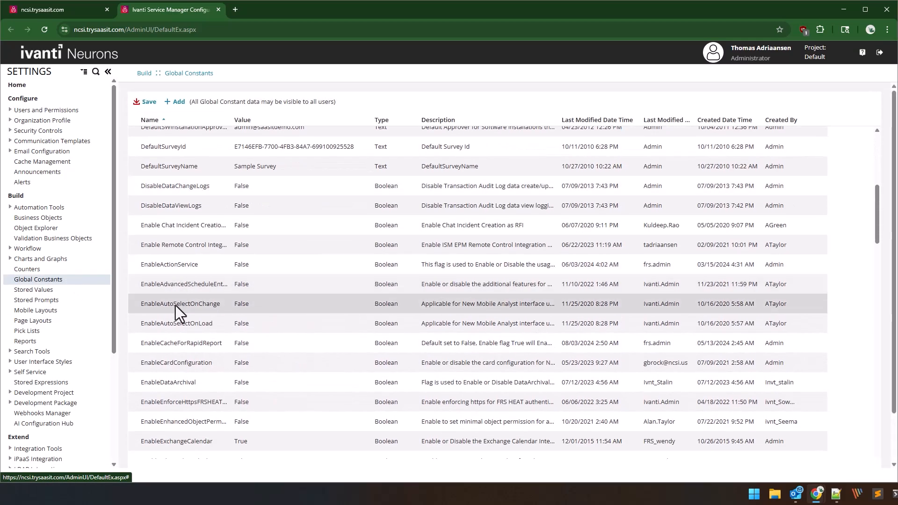
{"action": "scroll", "coordinate": [175, 306], "scroll_direction": "down", "scroll_amount": 5}
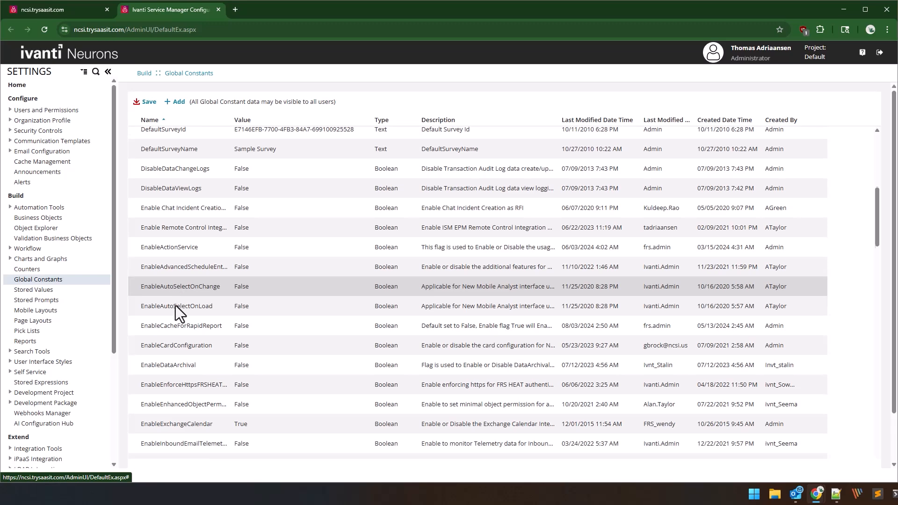
{"action": "scroll", "coordinate": [175, 306], "scroll_direction": "down", "scroll_amount": 2}
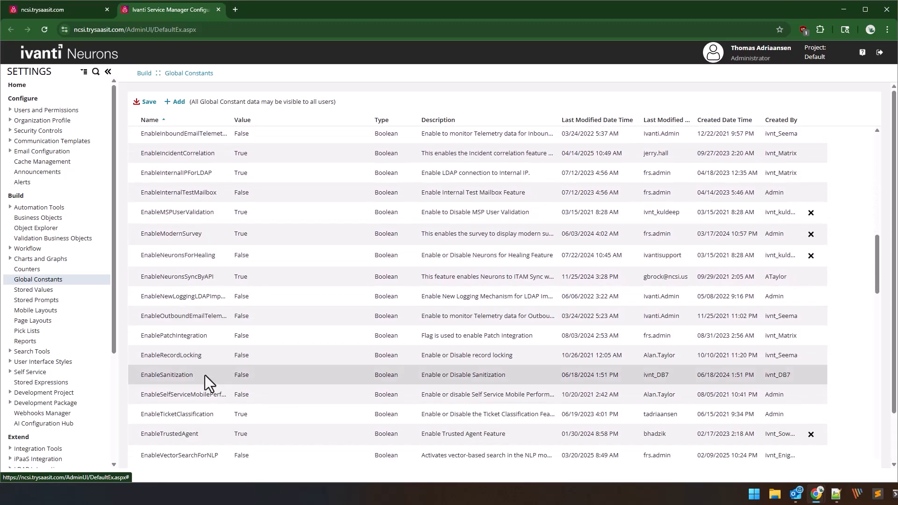
{"action": "left_click", "coordinate": [242, 357]}
{"action": "double_click", "coordinate": [245, 356]}
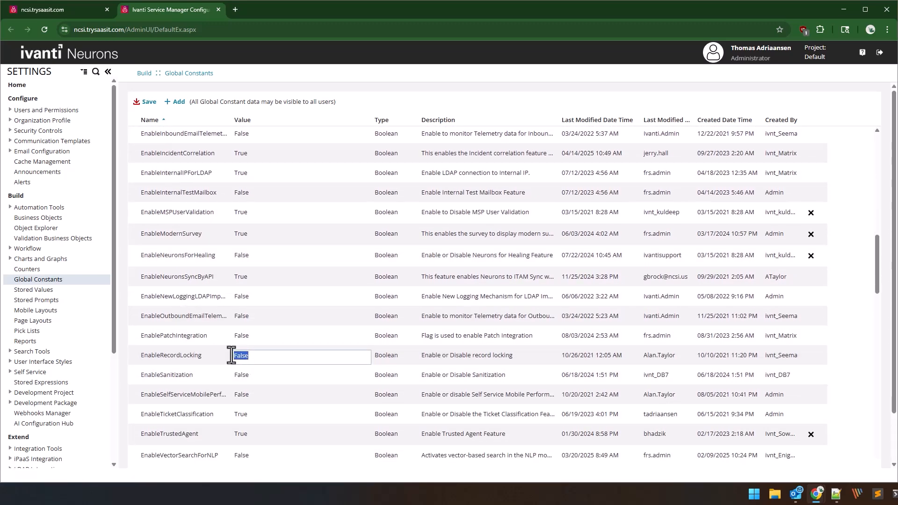
{"action": "type", "text": "True"}
{"action": "left_click", "coordinate": [273, 337]}
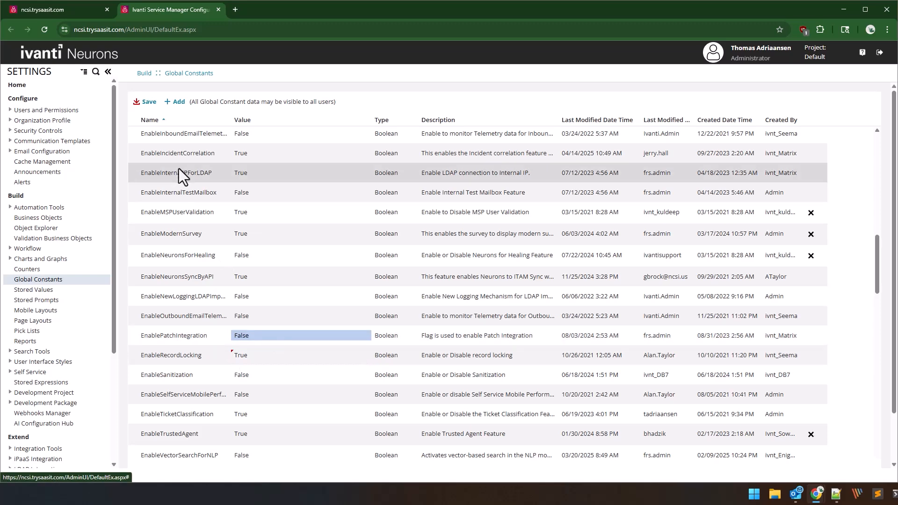
{"action": "left_click", "coordinate": [147, 104]}
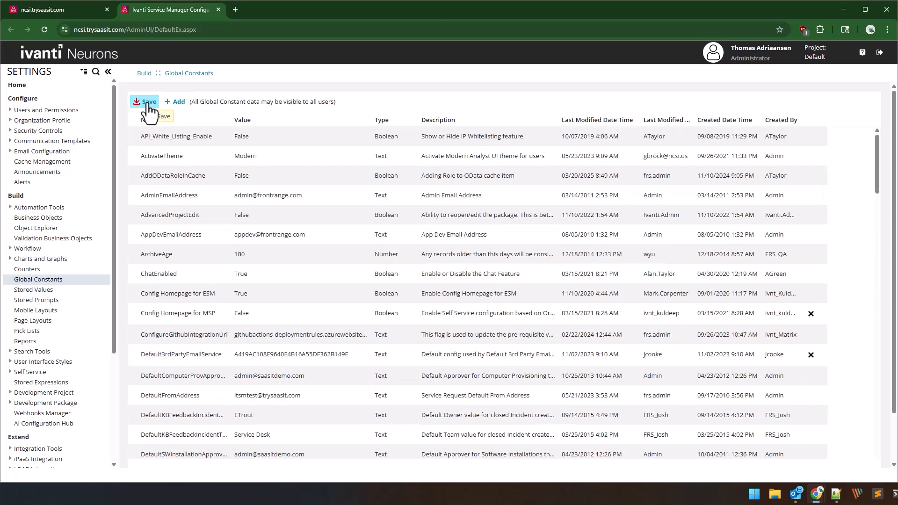
Enable record locking on the Incident business object and save it.
{"action": "left_click", "coordinate": [41, 219]}
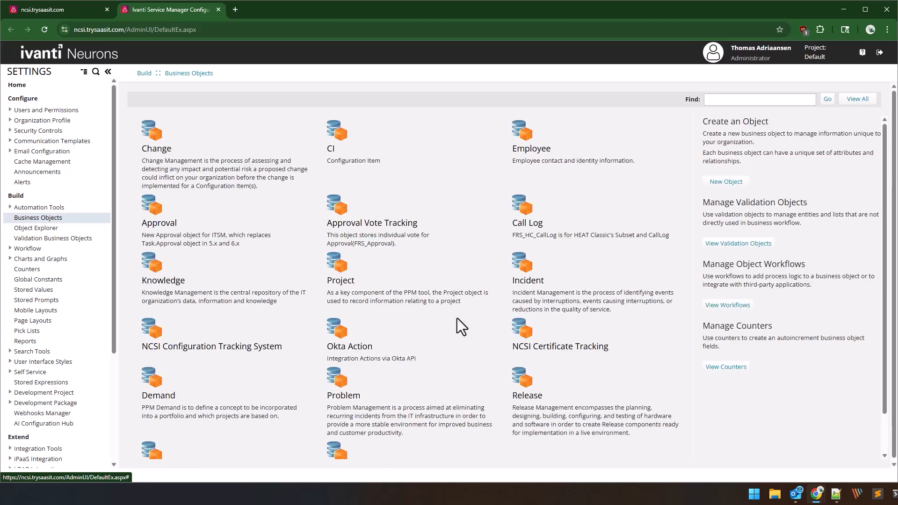
{"action": "left_click", "coordinate": [541, 281]}
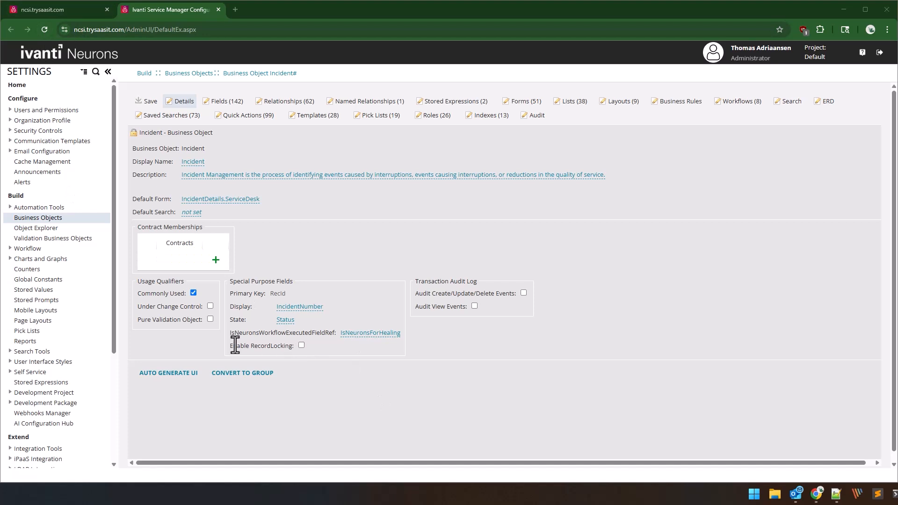
{"action": "left_click", "coordinate": [301, 346]}
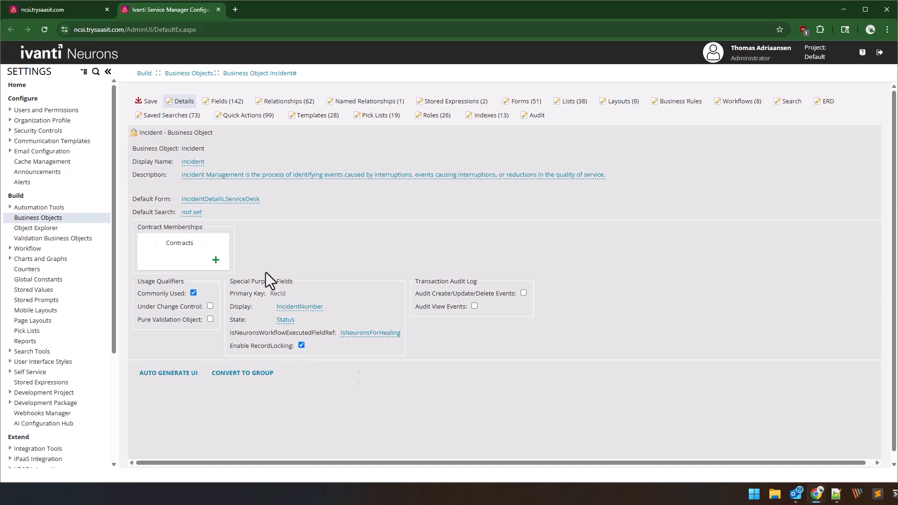
{"action": "left_click", "coordinate": [148, 101]}
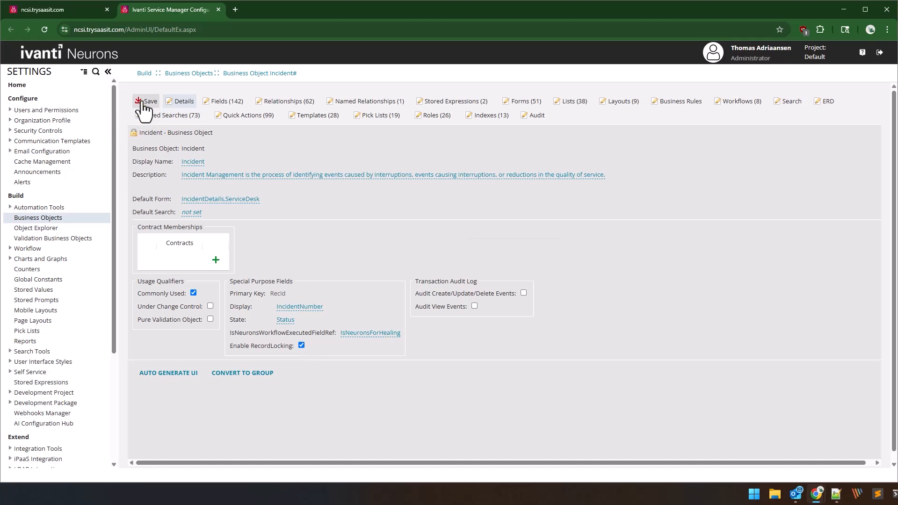
Enable record locking on the Service Request business object and save it.
{"action": "left_click", "coordinate": [195, 74]}
{"action": "scroll", "coordinate": [414, 382], "scroll_direction": "down", "scroll_amount": 1}
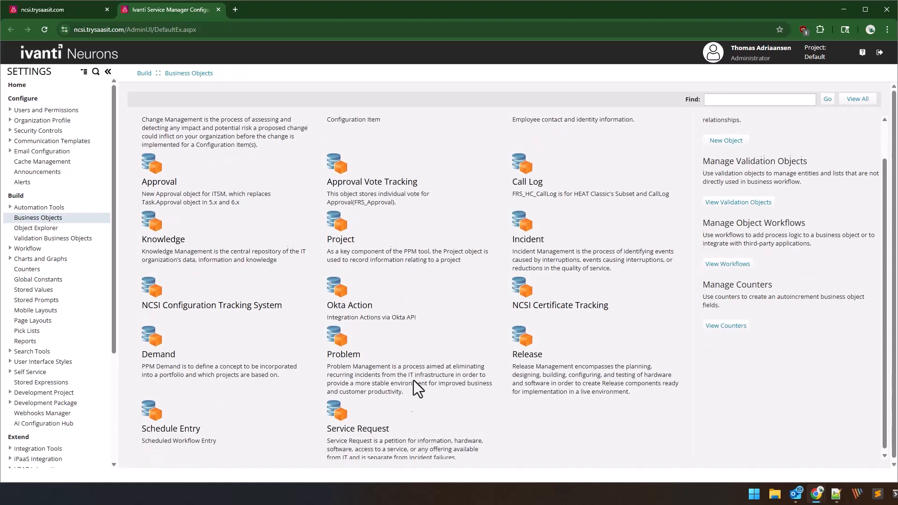
{"action": "left_click", "coordinate": [358, 427]}
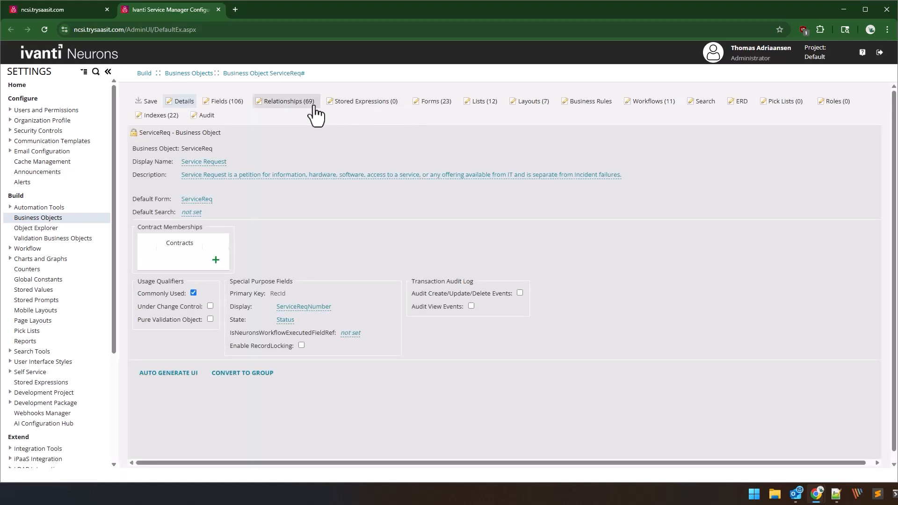
{"action": "left_click", "coordinate": [301, 346]}
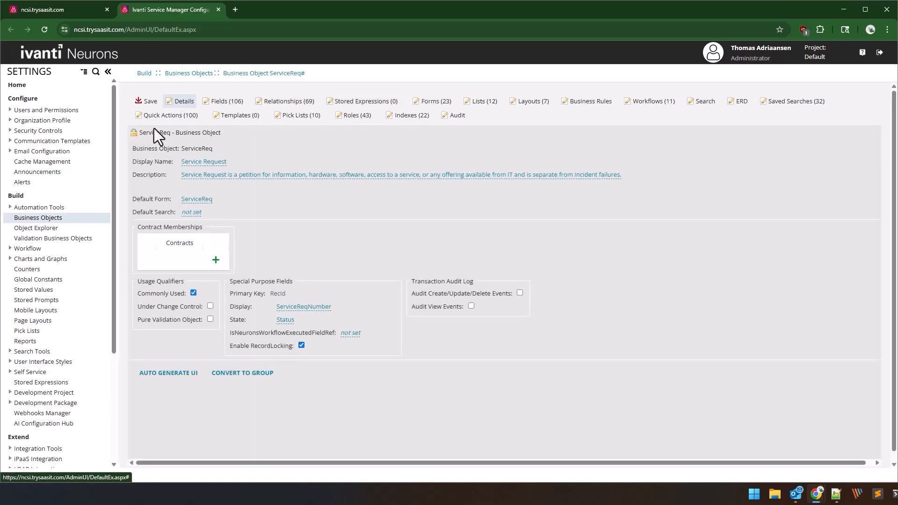
{"action": "left_click", "coordinate": [148, 102]}
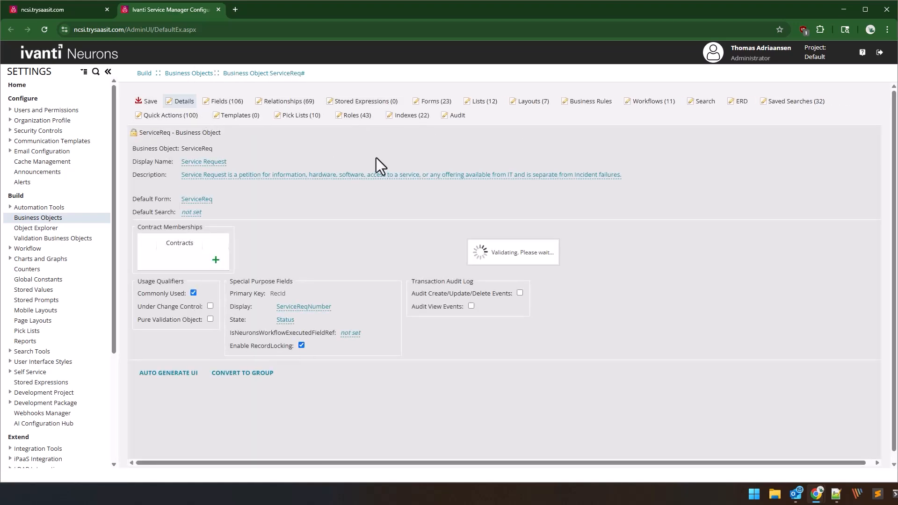
Find the Task.Assignment business object, enable record locking on it, and save it, accepting the field changes to the related group objects.
{"action": "left_click", "coordinate": [201, 76]}
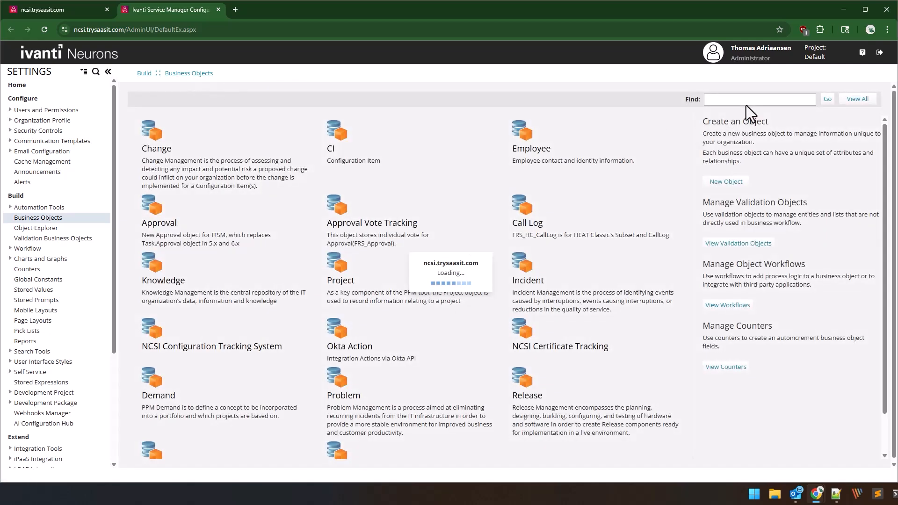
{"action": "left_click", "coordinate": [745, 99]}
{"action": "type", "text": "task"}
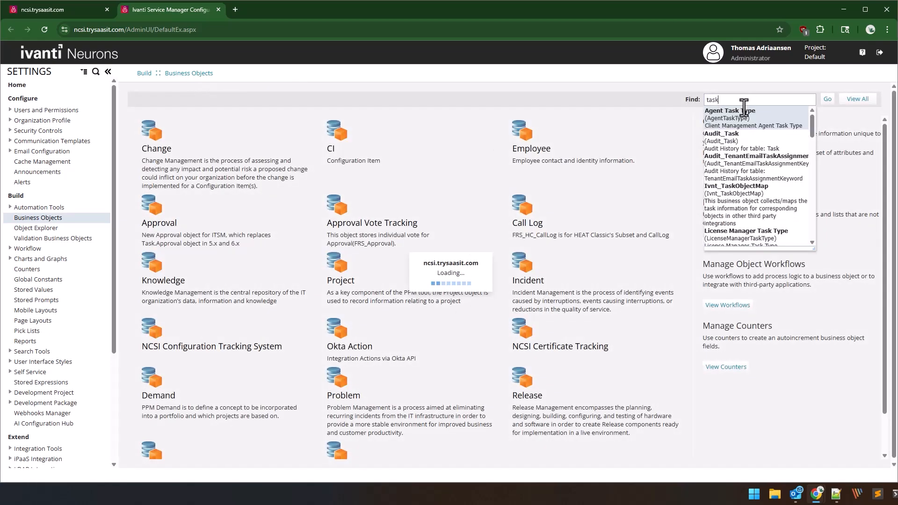
{"action": "type", "text": ".ass"}
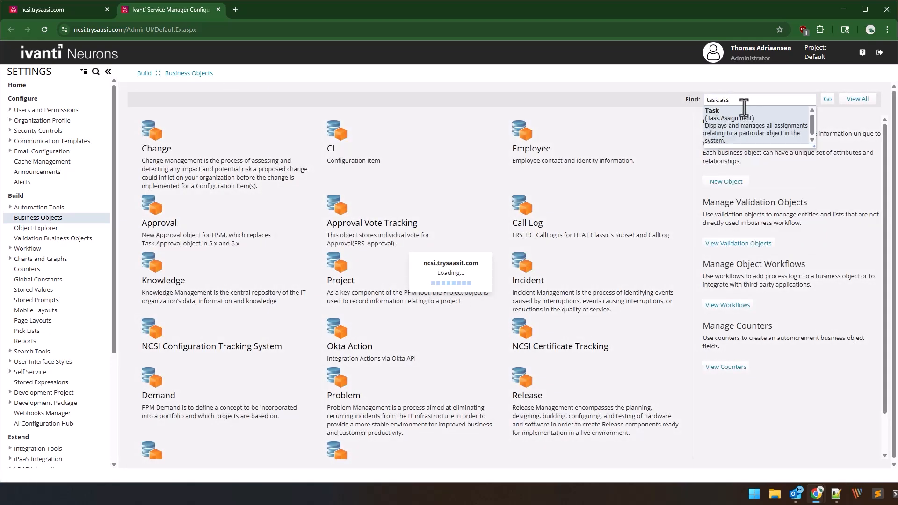
{"action": "left_click", "coordinate": [717, 142]}
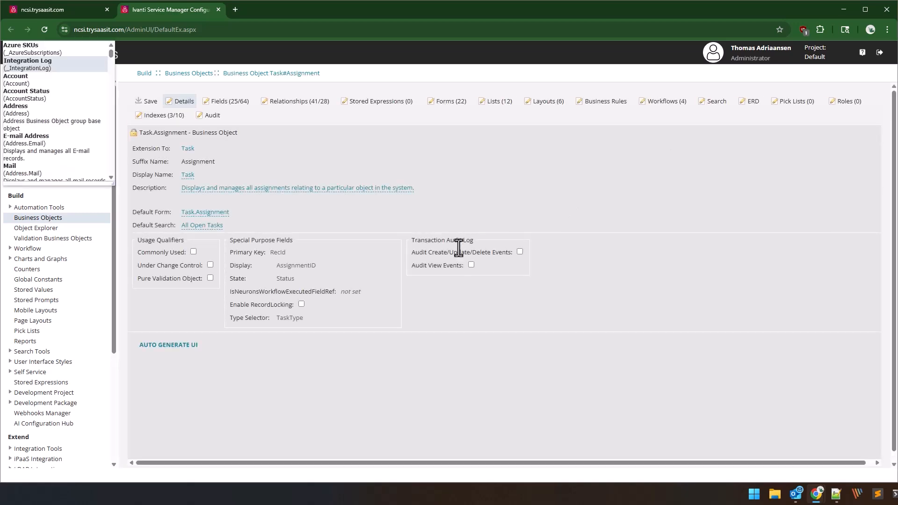
{"action": "left_click", "coordinate": [301, 304]}
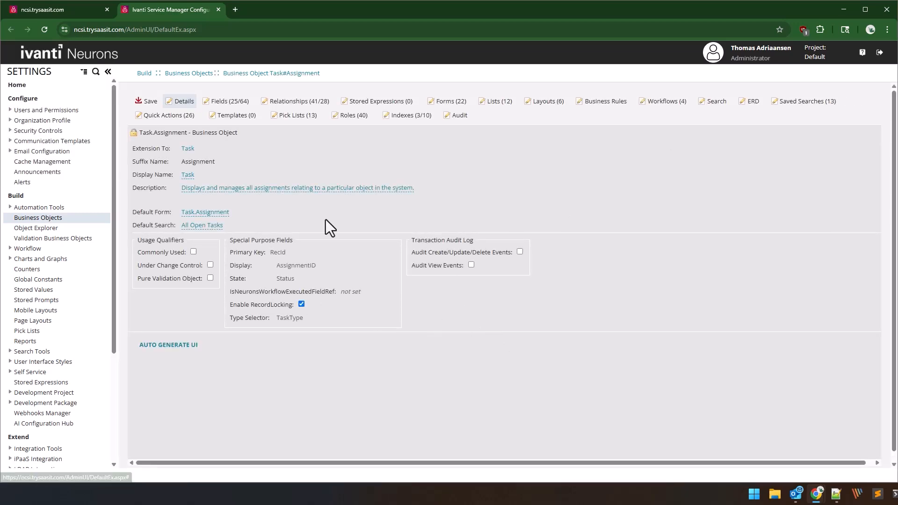
{"action": "left_click", "coordinate": [149, 101]}
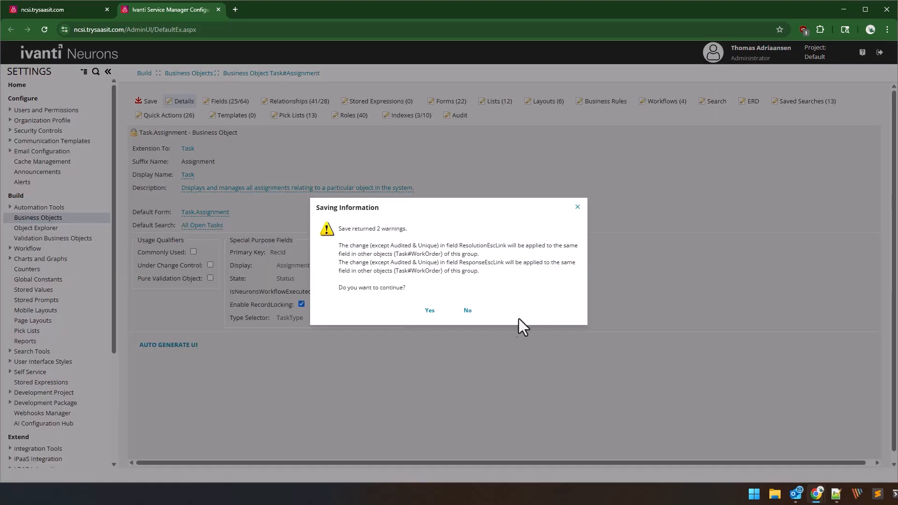
{"action": "left_click", "coordinate": [430, 311]}
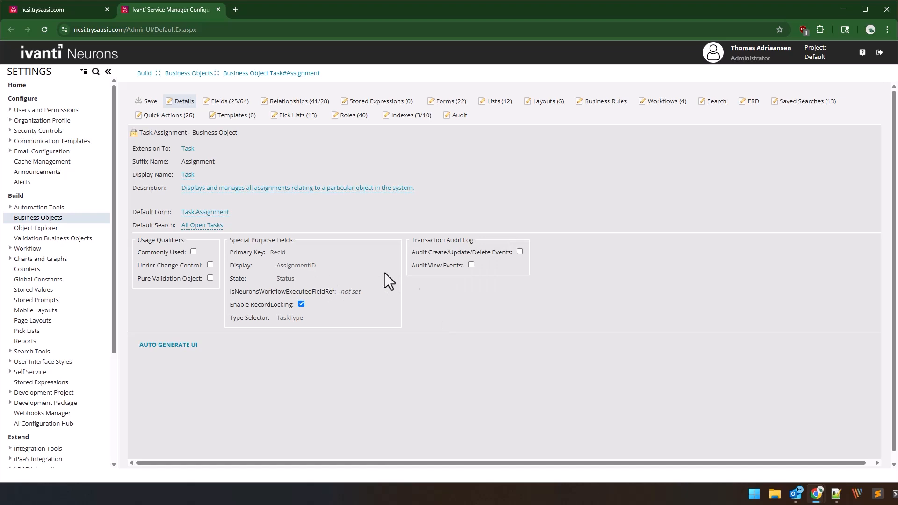
Open the object permissions of the ServiceDeskAnalyst role under Roles and Permissions.
{"action": "left_click", "coordinate": [44, 110]}
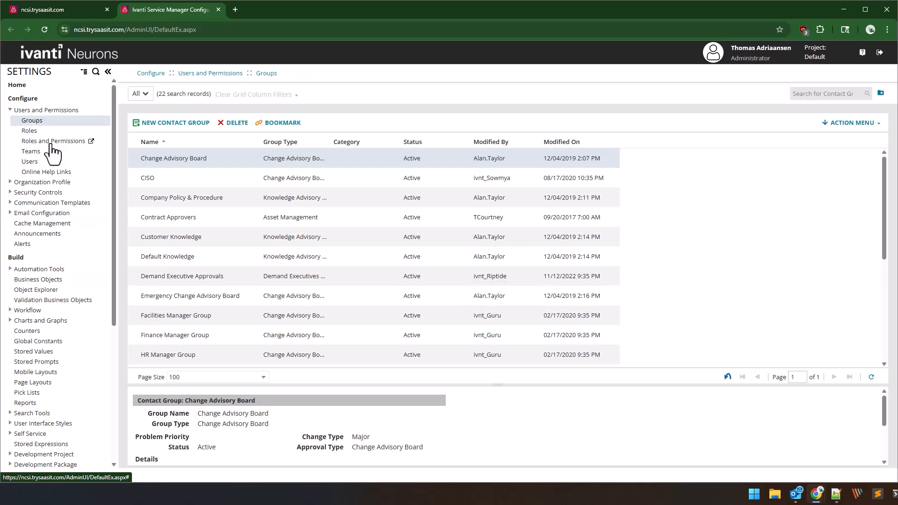
{"action": "left_click", "coordinate": [53, 142]}
{"action": "scroll", "coordinate": [188, 327], "scroll_direction": "down", "scroll_amount": 5}
{"action": "scroll", "coordinate": [167, 363], "scroll_direction": "down", "scroll_amount": 5}
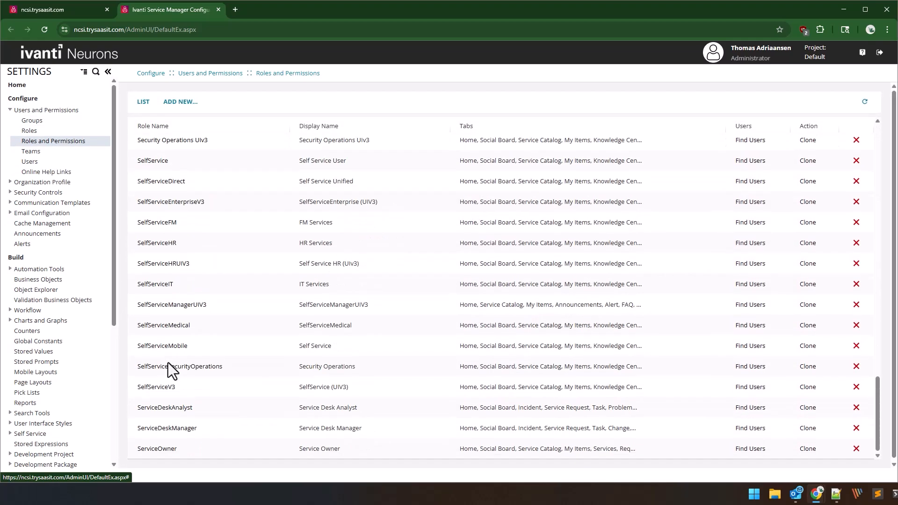
{"action": "left_click", "coordinate": [181, 409]}
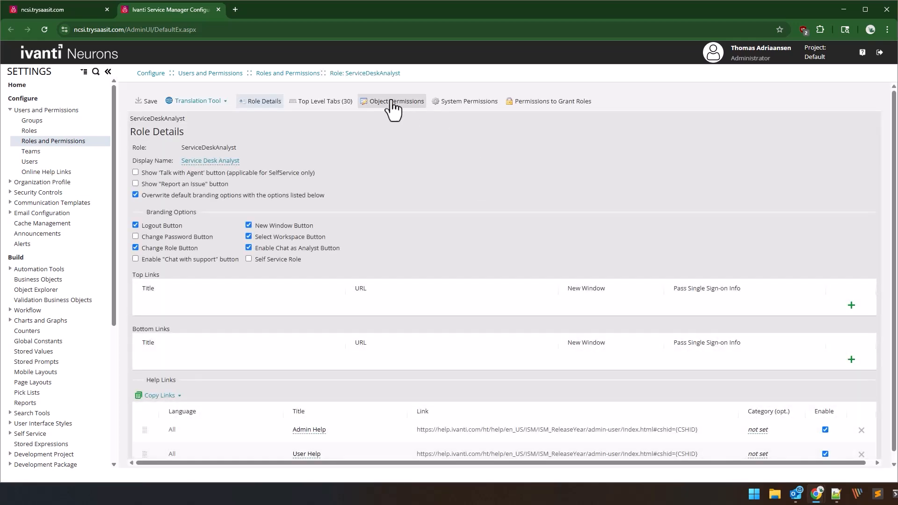
{"action": "left_click", "coordinate": [392, 102]}
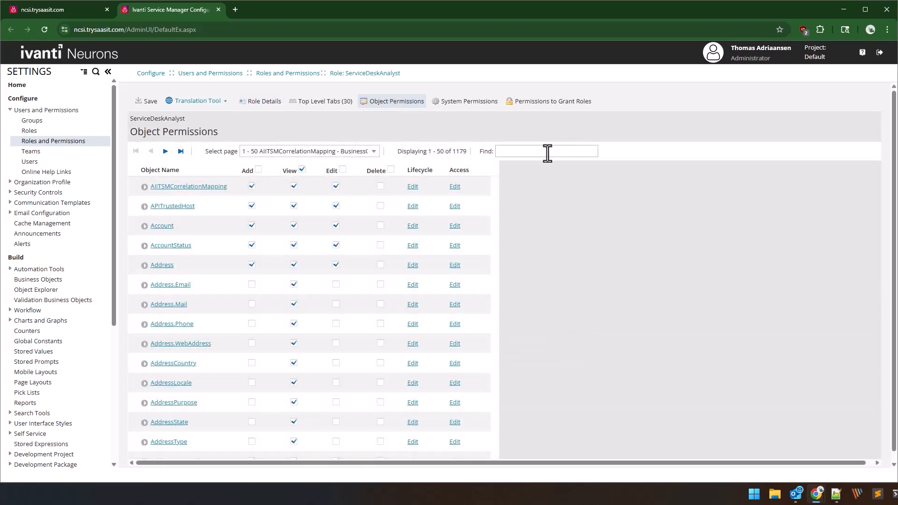
Find the ivnt_RecordLocking object, grant the ServiceDeskAnalyst role Delete permission on it, and save the role.
{"action": "left_click", "coordinate": [548, 154]}
{"action": "type", "text": "IVNT_Are"}
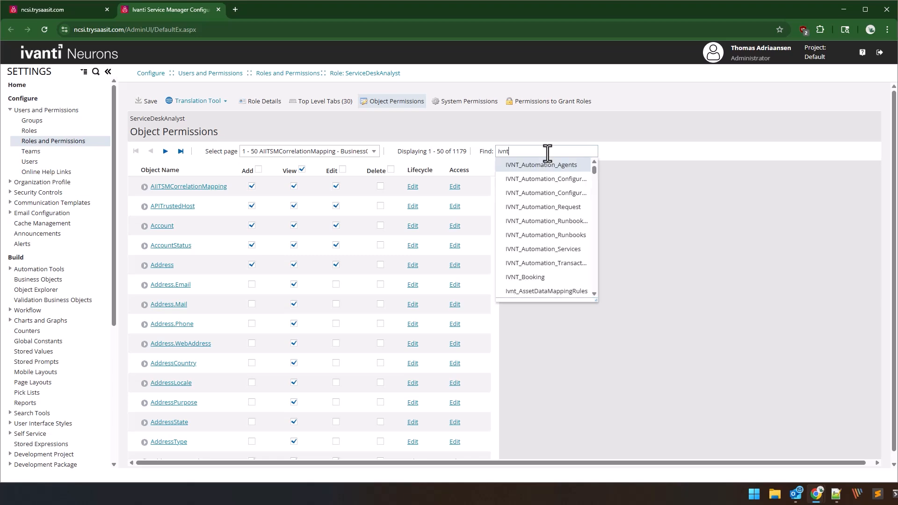
{"action": "key", "text": "BackSpace"}
{"action": "key", "text": "BackSpace"}
{"action": "key", "text": "BackSpace"}
{"action": "type", "text": "rec"}
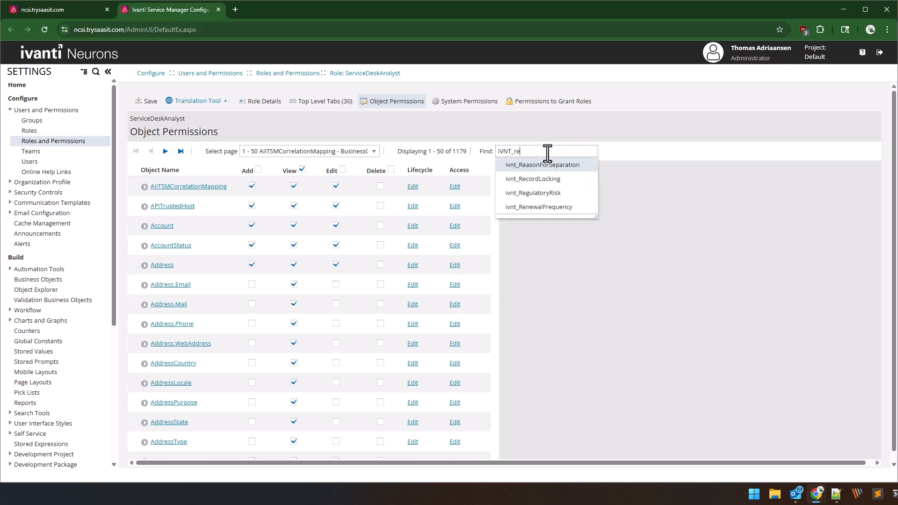
{"action": "left_click", "coordinate": [555, 169]}
{"action": "left_click", "coordinate": [556, 169]}
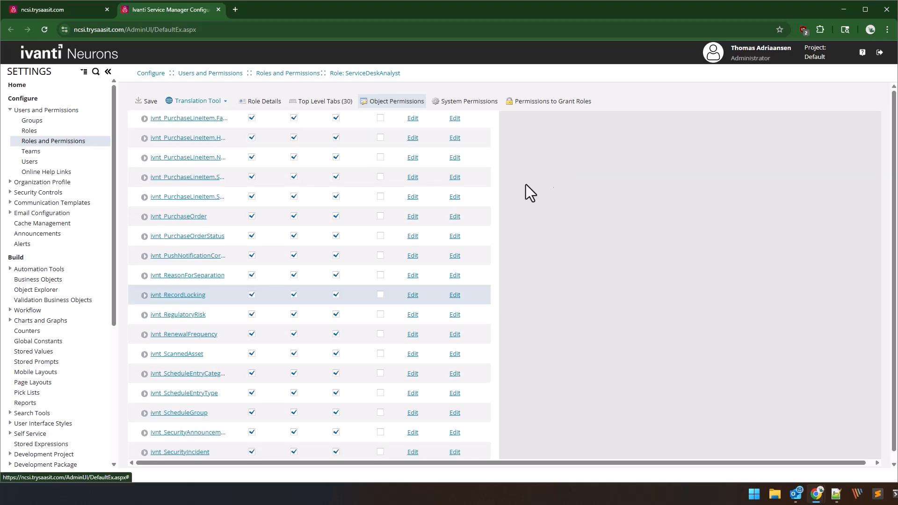
{"action": "left_click", "coordinate": [381, 296]}
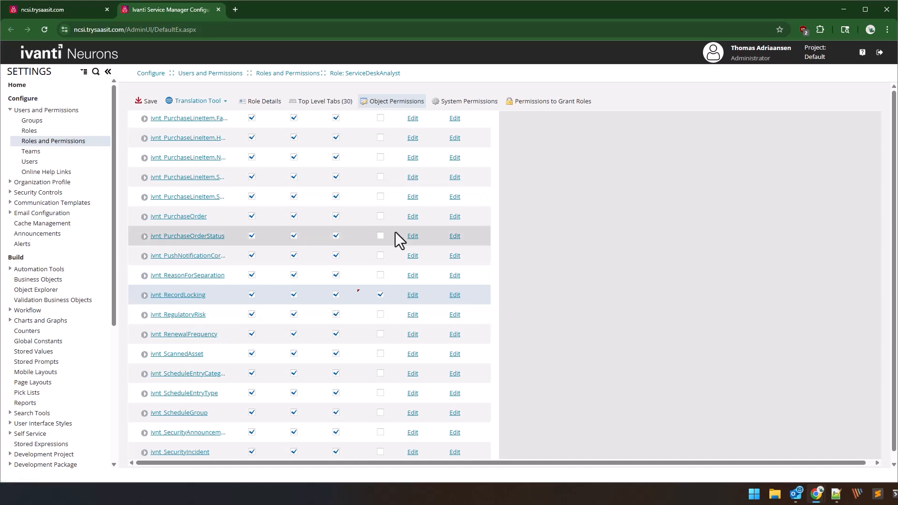
{"action": "left_click", "coordinate": [148, 105]}
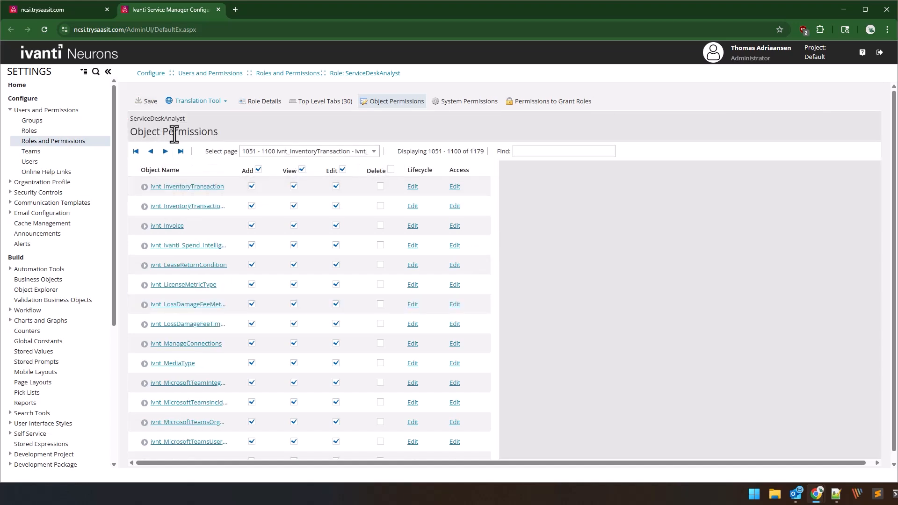
Check the Admin role's object permissions for ivnt_RecordLocking.
{"action": "left_click", "coordinate": [283, 74]}
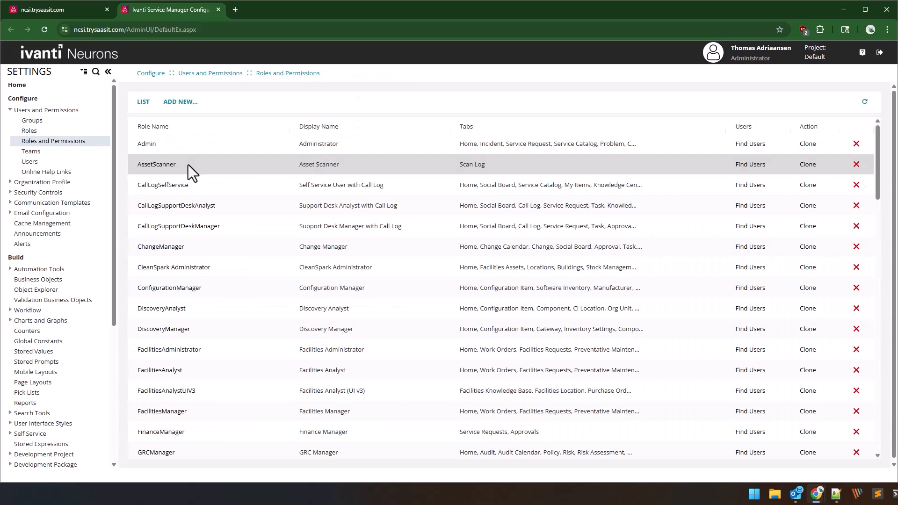
{"action": "left_click", "coordinate": [157, 148]}
{"action": "left_click", "coordinate": [412, 104]}
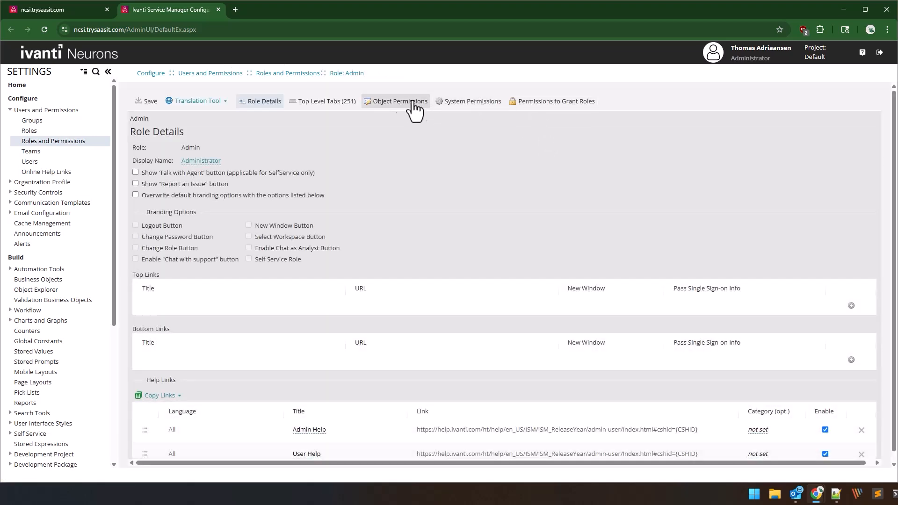
{"action": "type", "text": "ivnt_recordLocking"}
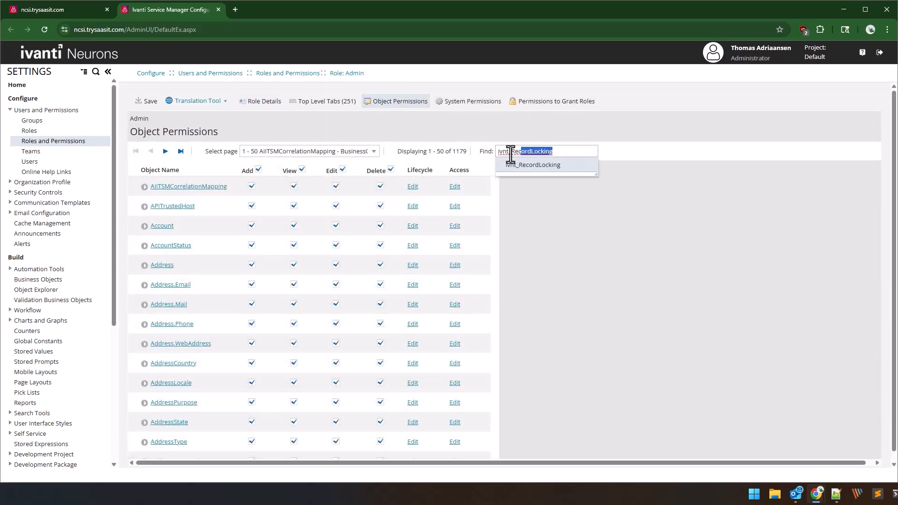
{"action": "key", "text": "Return"}
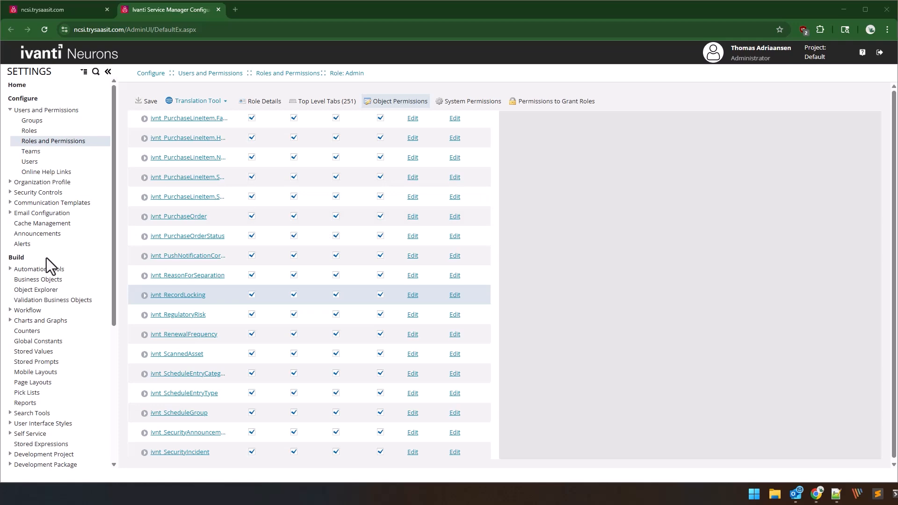
Sort the global constants by name and find the RecordLockingTimeOutValue constant to check its timeout value.
{"action": "left_click", "coordinate": [46, 344]}
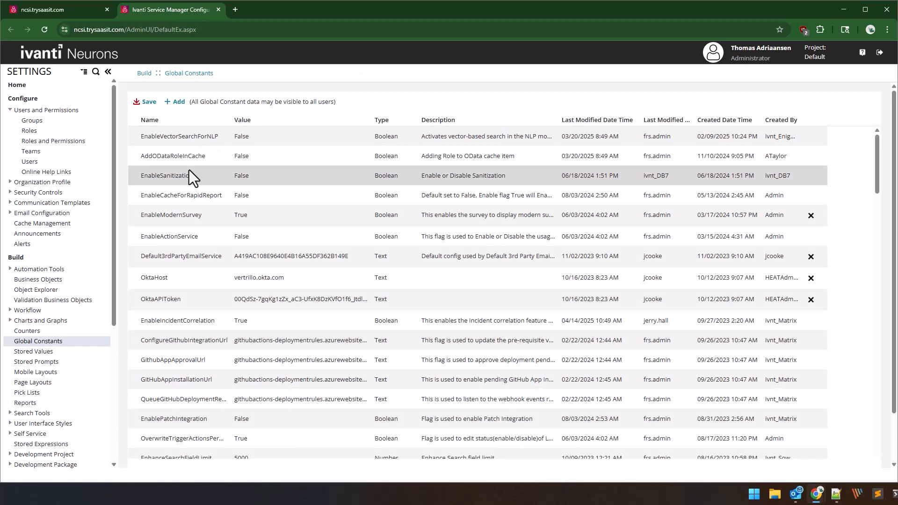
{"action": "left_click", "coordinate": [183, 121]}
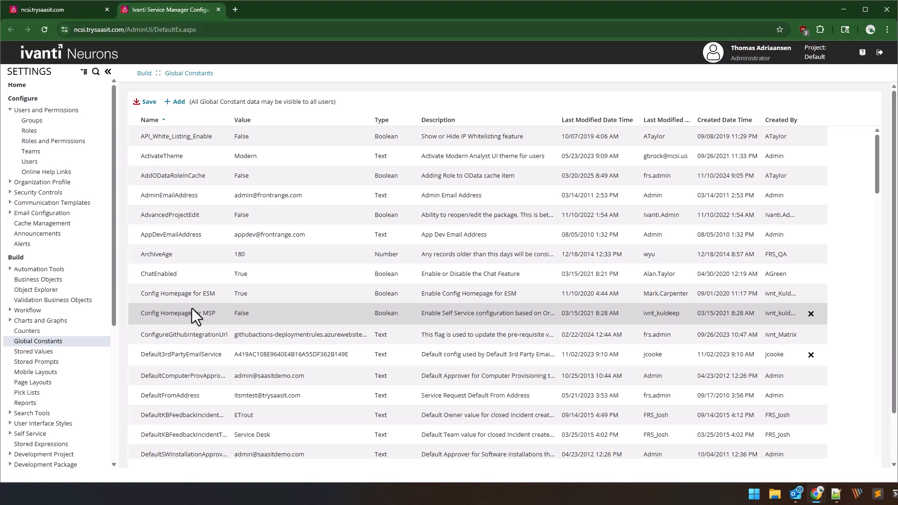
{"action": "scroll", "coordinate": [192, 309], "scroll_direction": "down", "scroll_amount": 20}
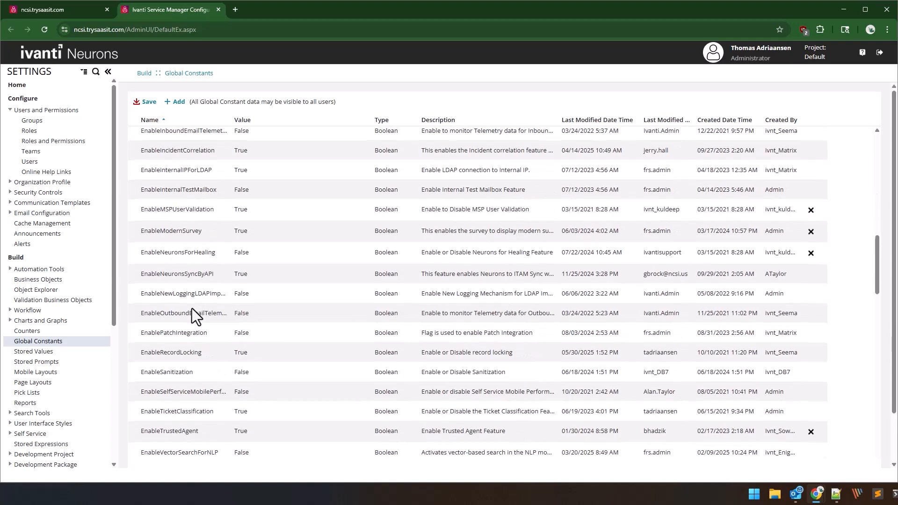
{"action": "scroll", "coordinate": [191, 308], "scroll_direction": "down", "scroll_amount": 10}
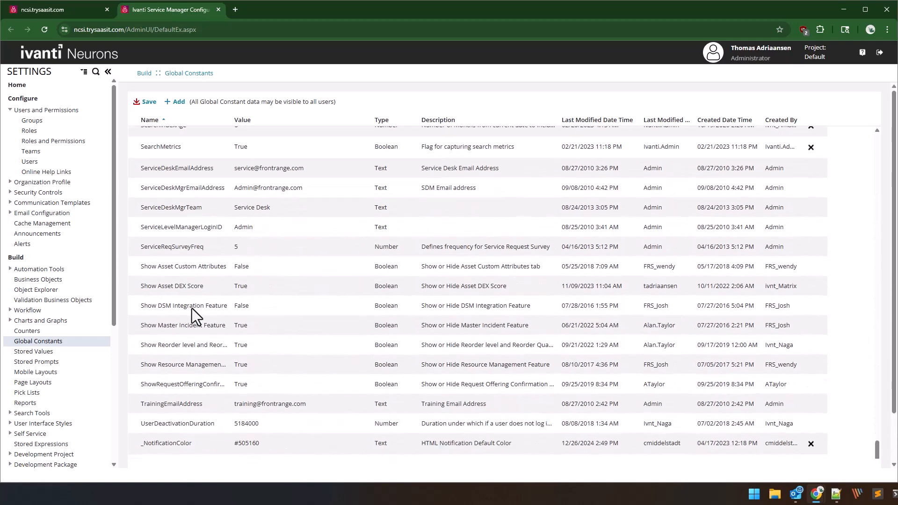
{"action": "scroll", "coordinate": [192, 308], "scroll_direction": "up", "scroll_amount": 9}
{"action": "scroll", "coordinate": [192, 307], "scroll_direction": "up", "scroll_amount": 4}
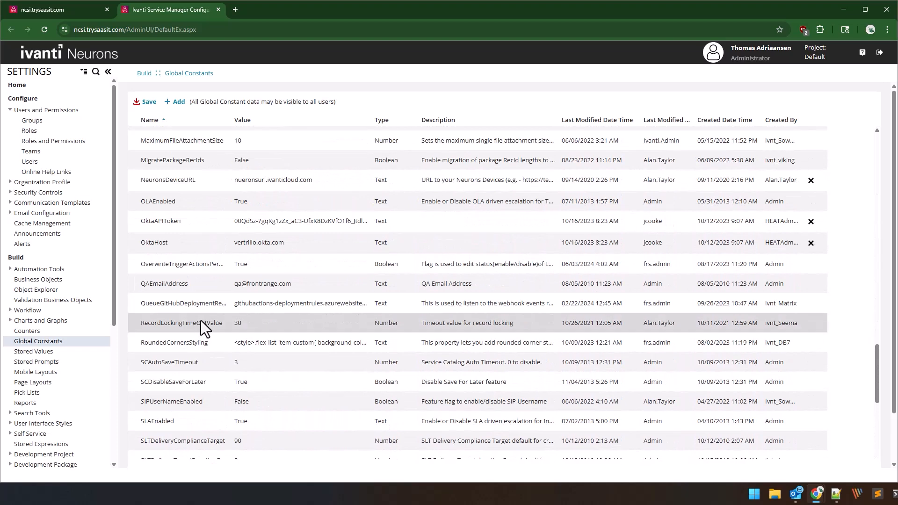
{"action": "left_click", "coordinate": [245, 322]}
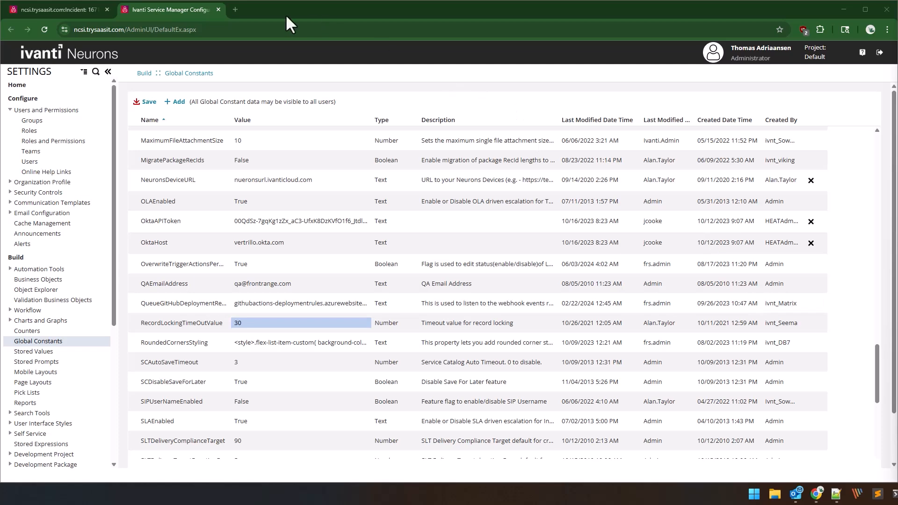
Switch to the Service Manager workspace, reload it, and open the "System is down" incident from the All Active Incidents list.
{"action": "left_click", "coordinate": [68, 9]}
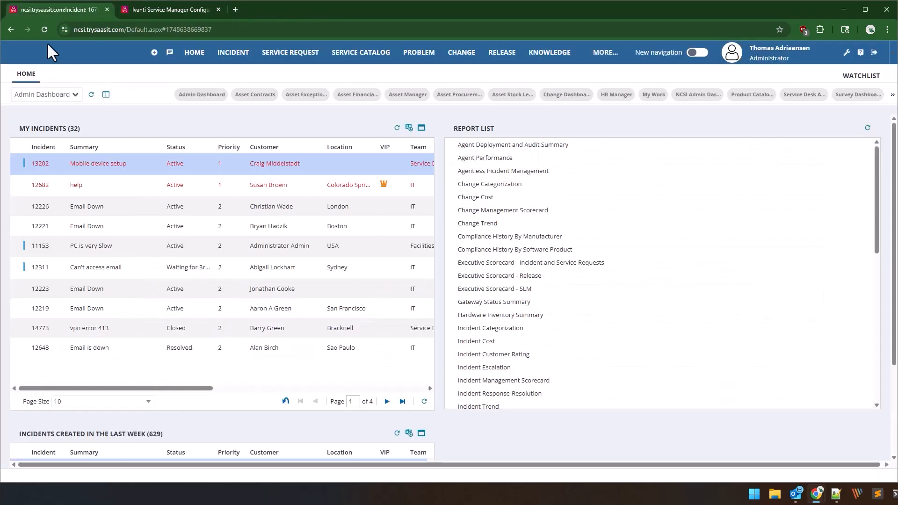
{"action": "left_click", "coordinate": [44, 29]}
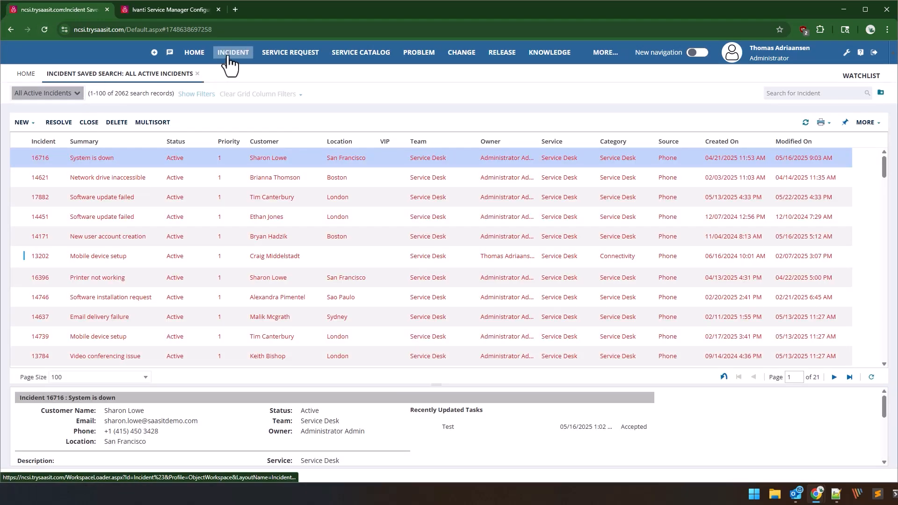
{"action": "left_click", "coordinate": [90, 161]}
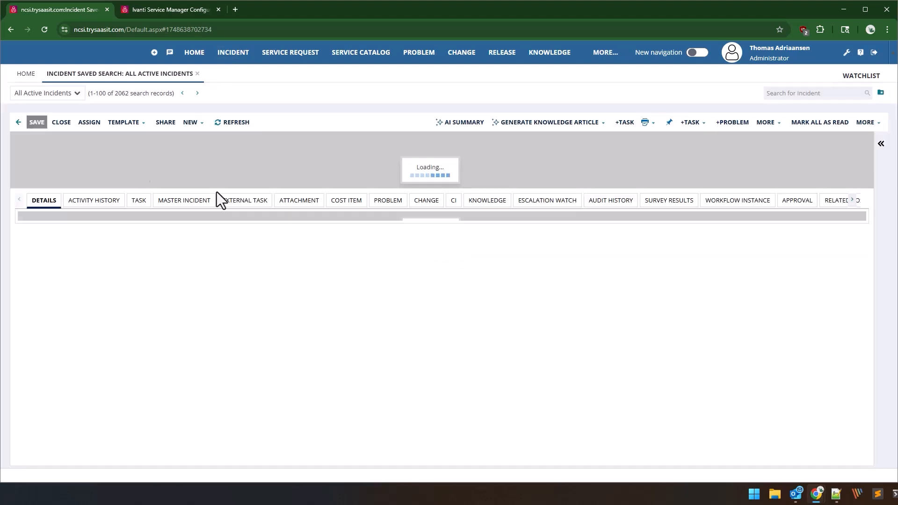